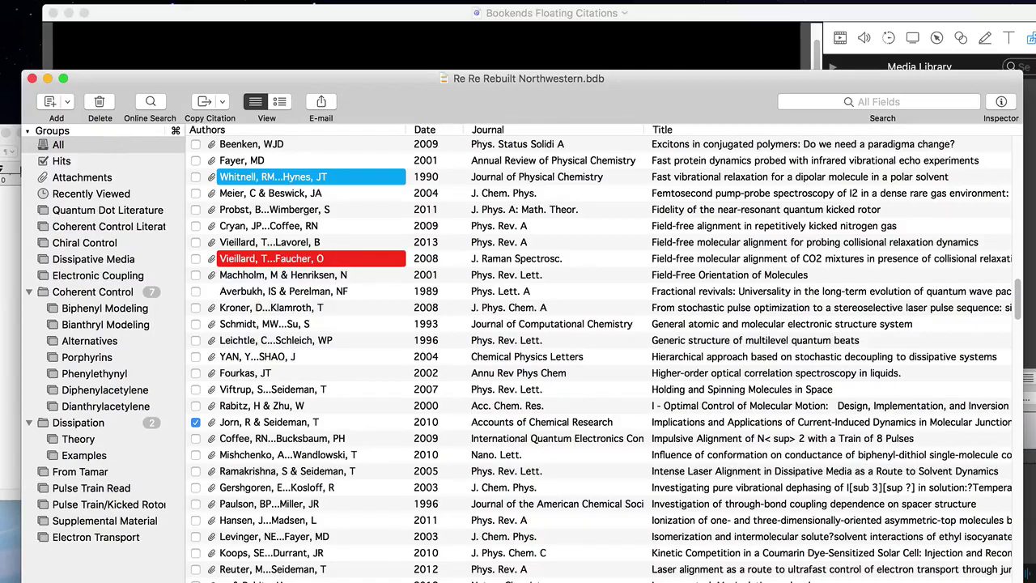
- In the Scan & Bib preferences, choose the Control Key as the double-tap trigger for Floating Citations
click(44, 0)
click(41, 36)
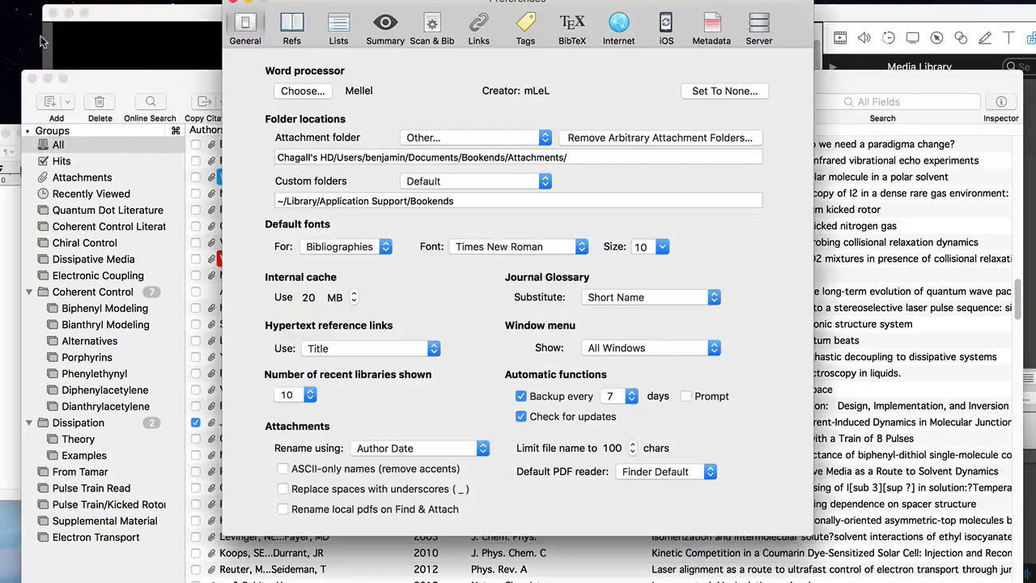
click(430, 28)
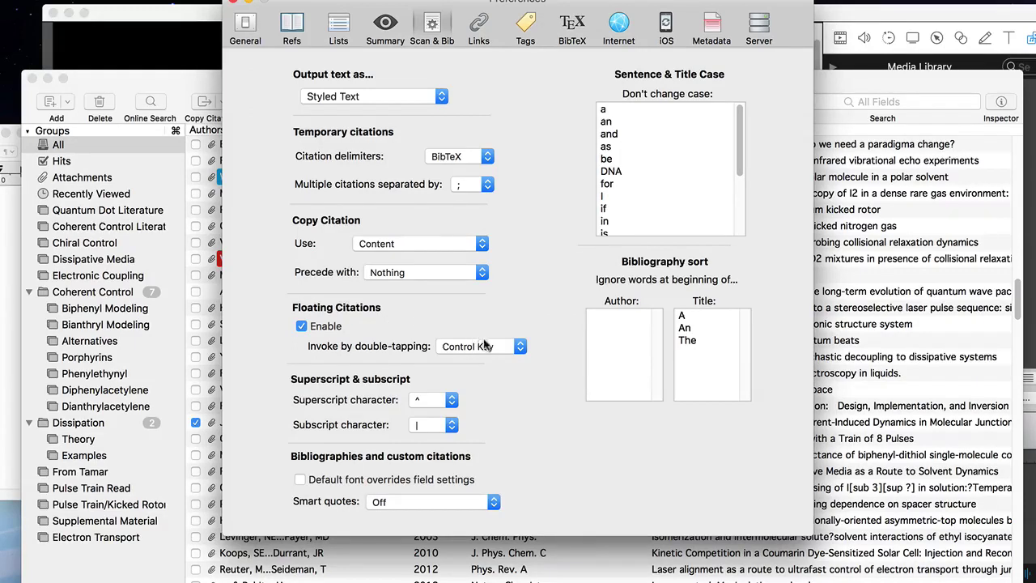
click(519, 348)
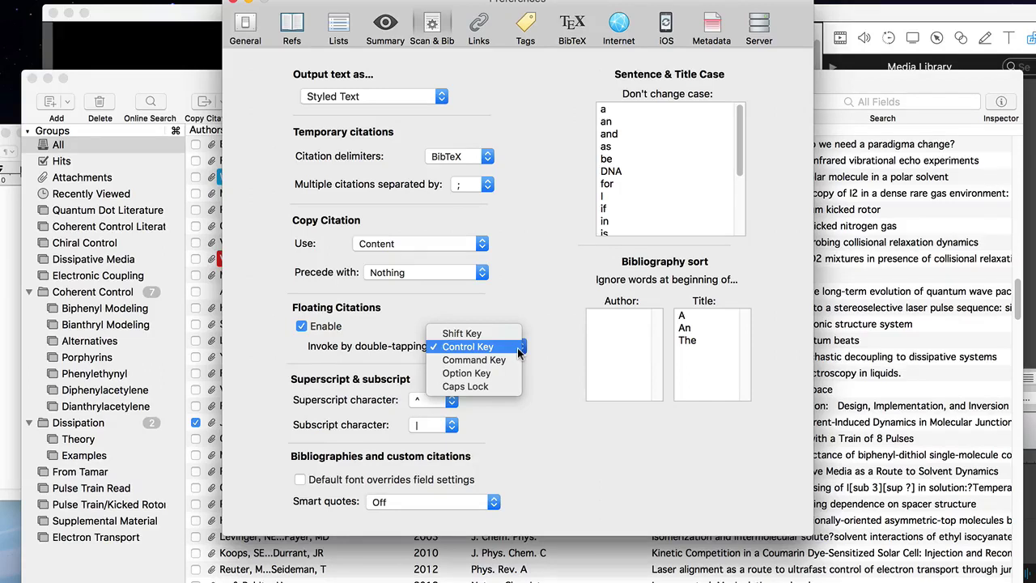
click(519, 351)
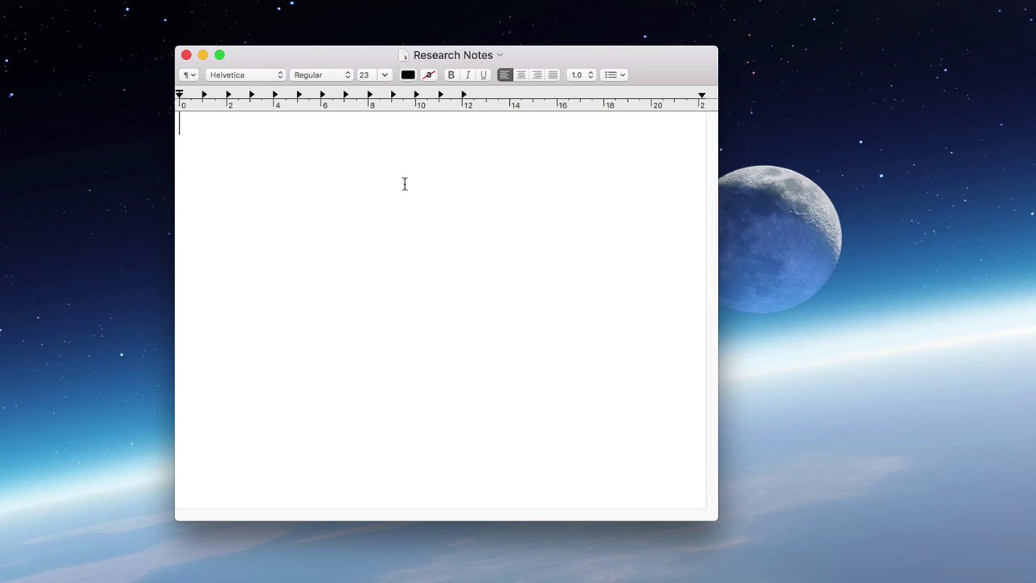
- Invoke Floating Citations over the Research Notes document, search the library by the author's surname, and select the article "Three dimensional alignment of molecules"
key(ctrl+alt+super+space)
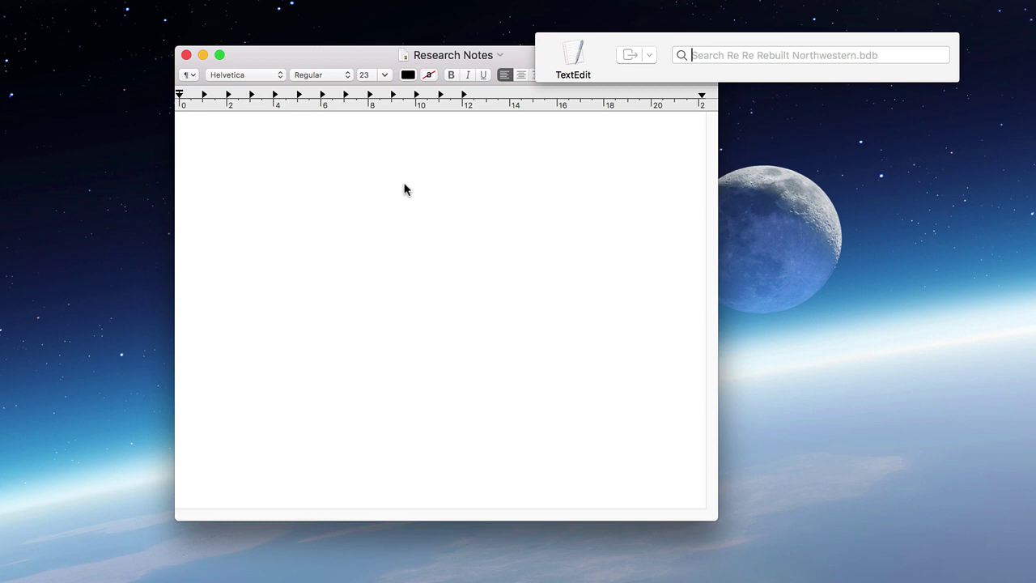
text(seidema)
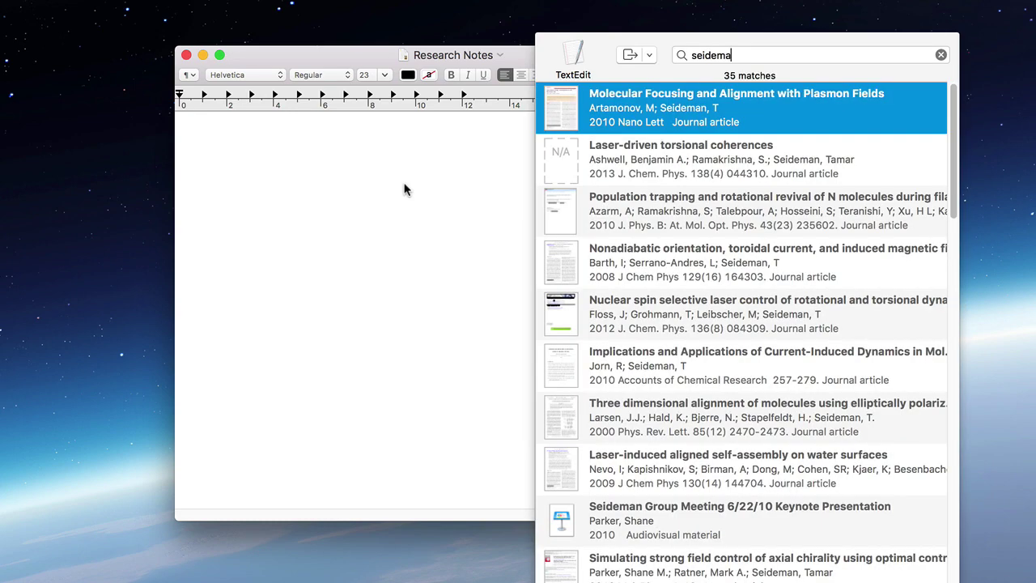
text(n)
click(636, 409)
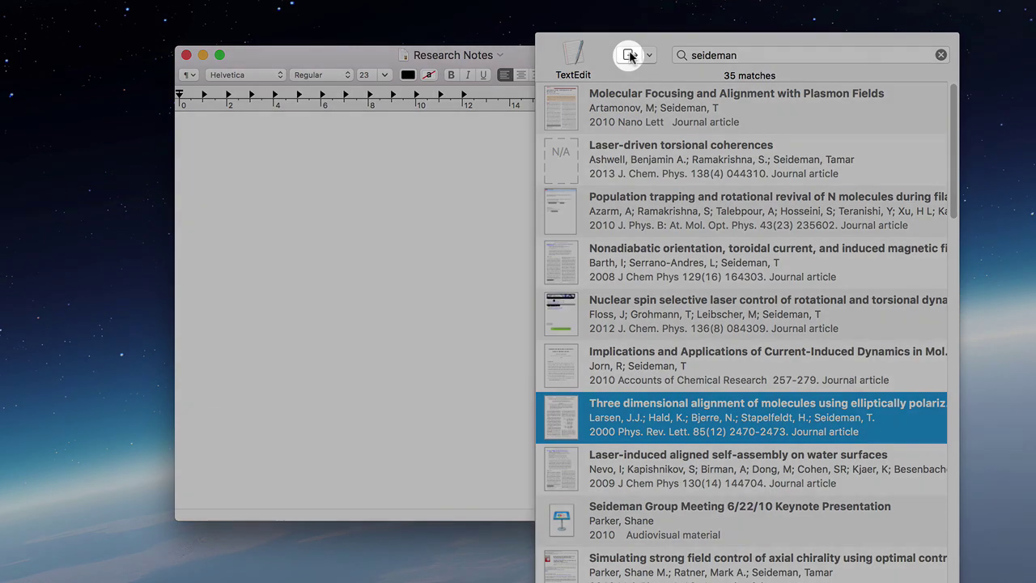
- Insert the selected article's temporary citation into Research Notes and leave a blank line after it
click(631, 55)
key(Return)
key(Return)
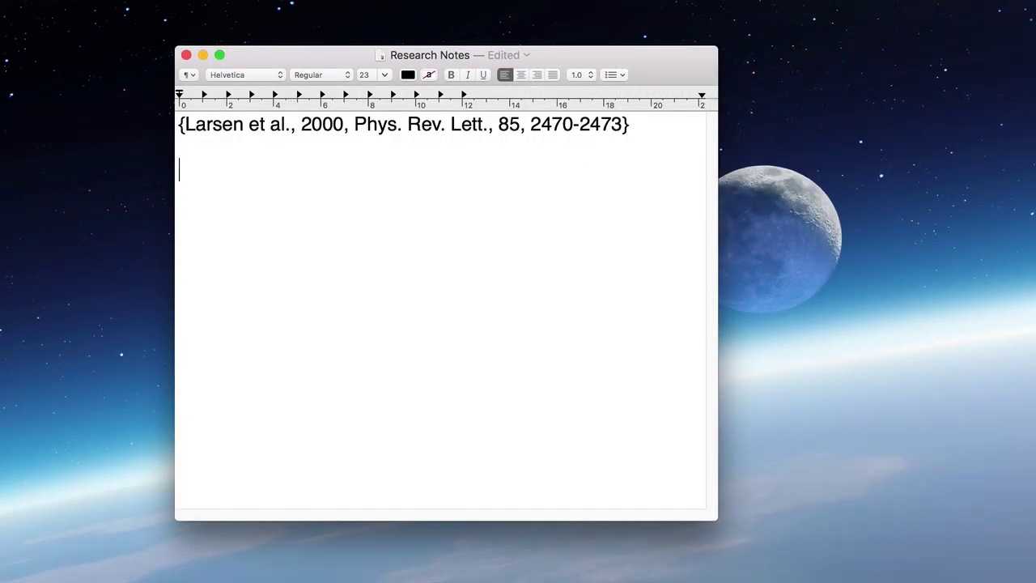
- Reopen Floating Citations and insert the selected article's citation a second time, followed by a blank line
key(ctrl)
key(ctrl)
key(Return)
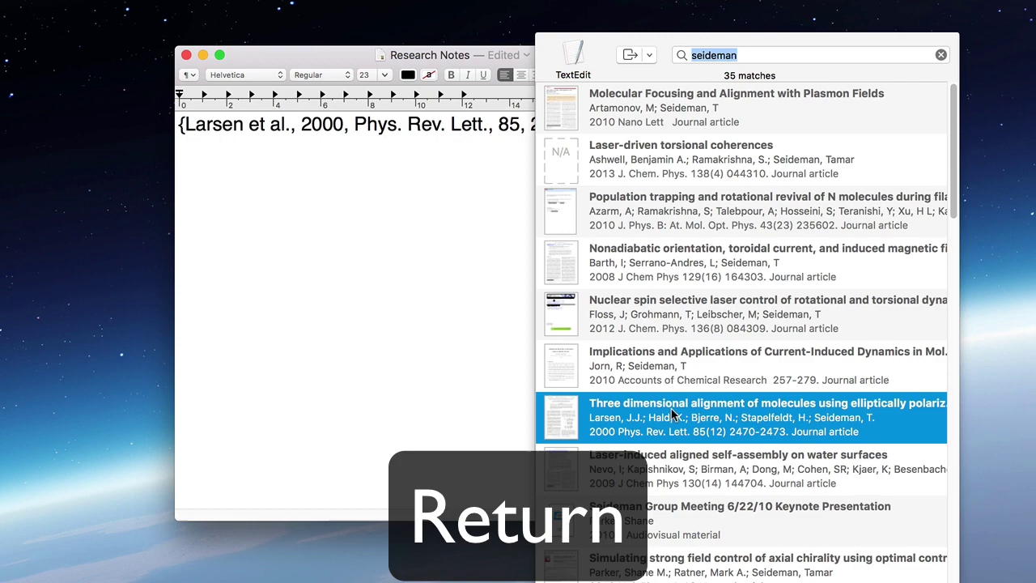
key(Return)
key(Return)
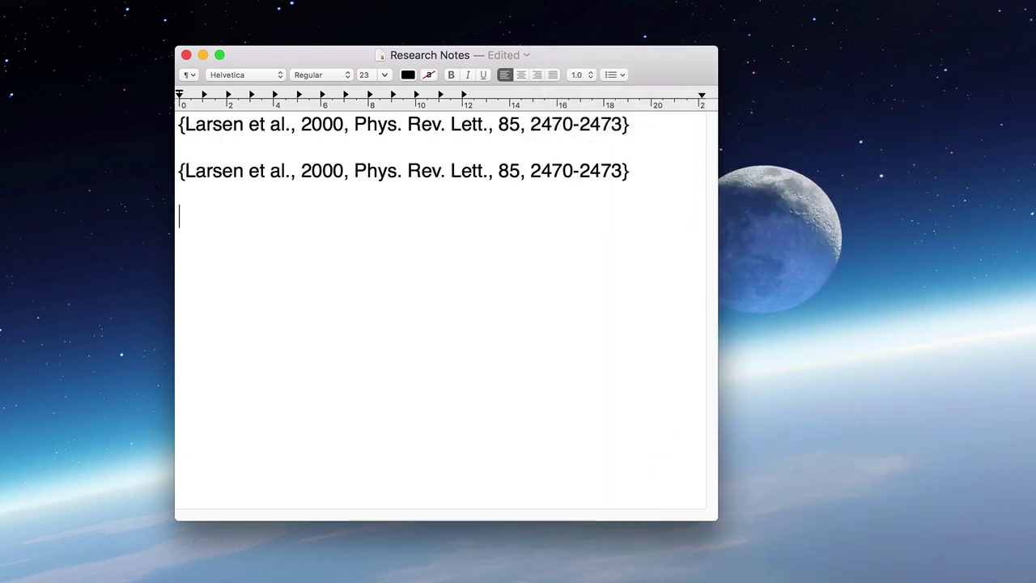
- Insert the same citation a third time with the Copy Citation command and add a blank line after it
key(ctrl)
key(ctrl)
key(super+y)
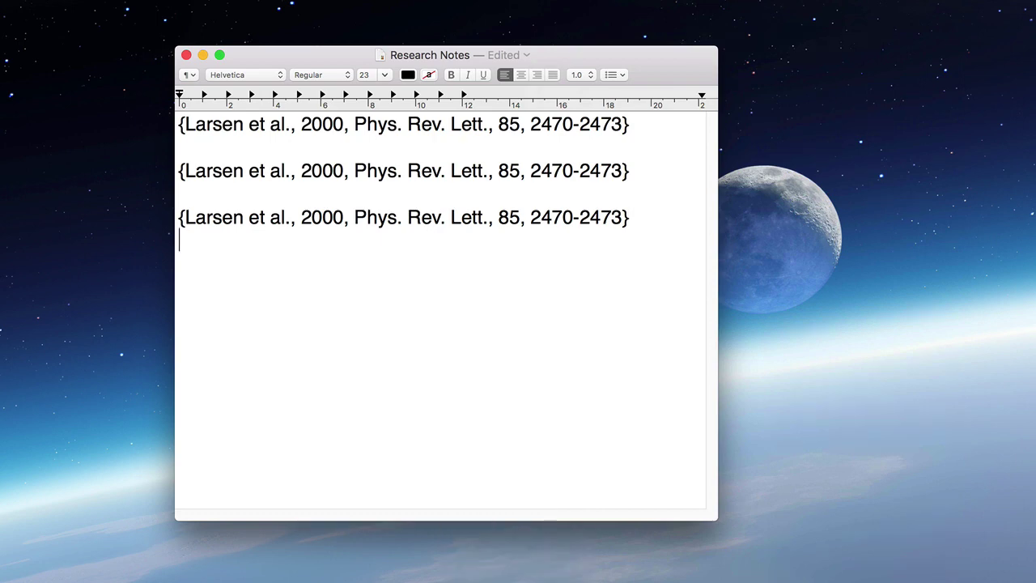
key(Return)
- Bring the selected article directly from the Floating Citations results into Research Notes as a fourth citation, and return to the document
key(ctrl)
key(ctrl)
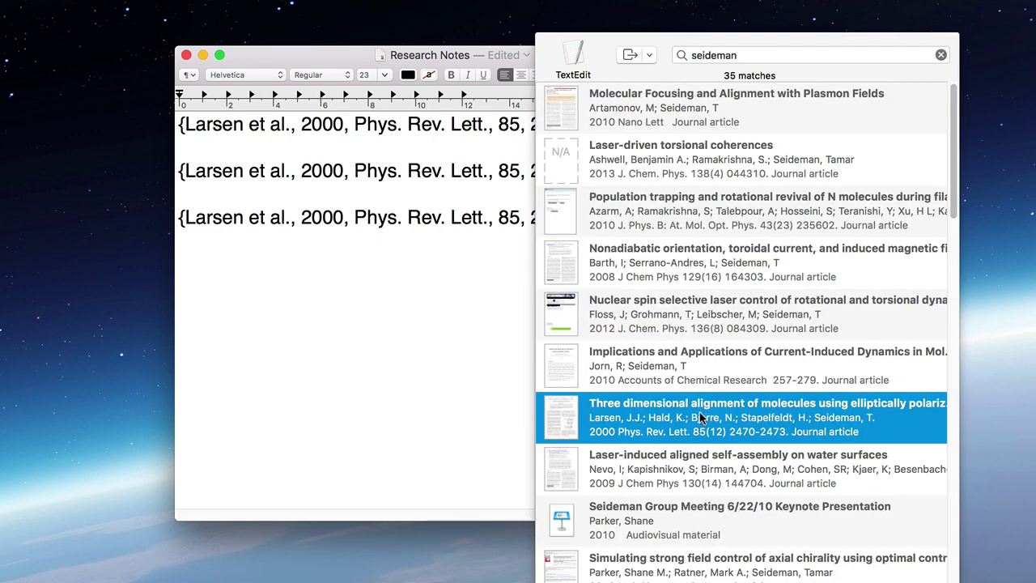
drag(701, 417, 298, 290)
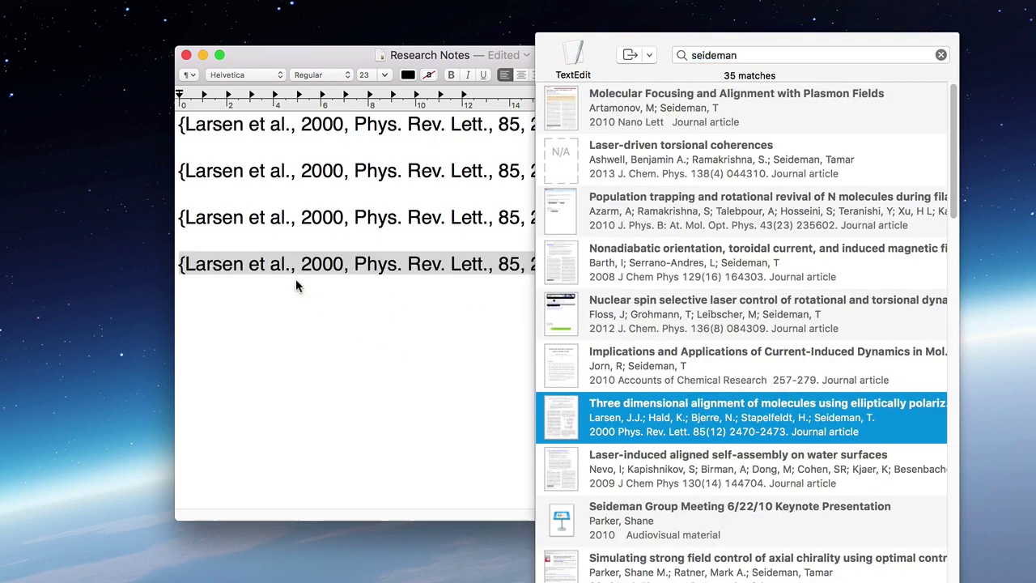
right_click(301, 294)
click(254, 296)
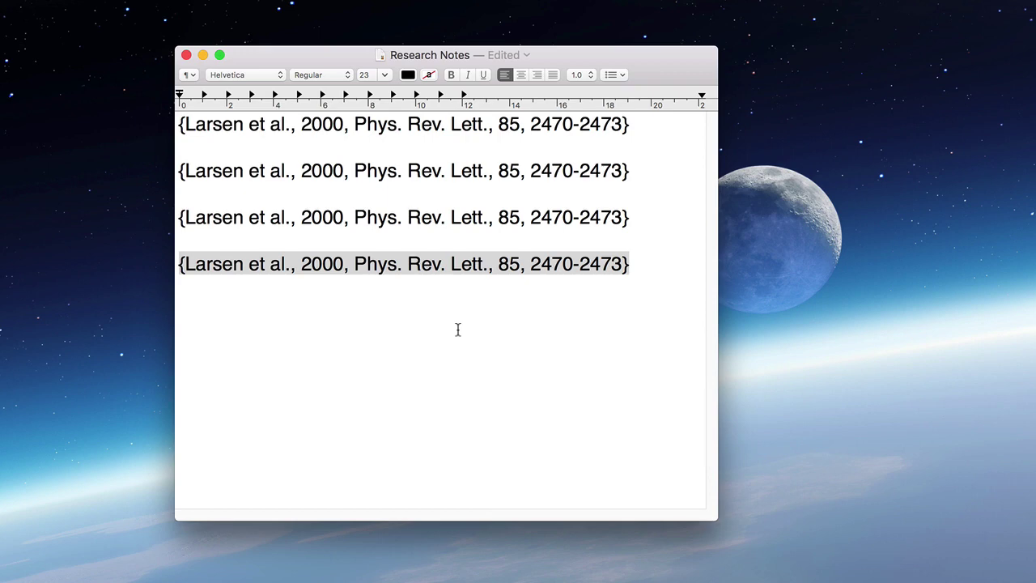
- Clear all text in Research Notes and start Copy Citation and Modifiers for the article selected in Floating Citations
key(super+a)
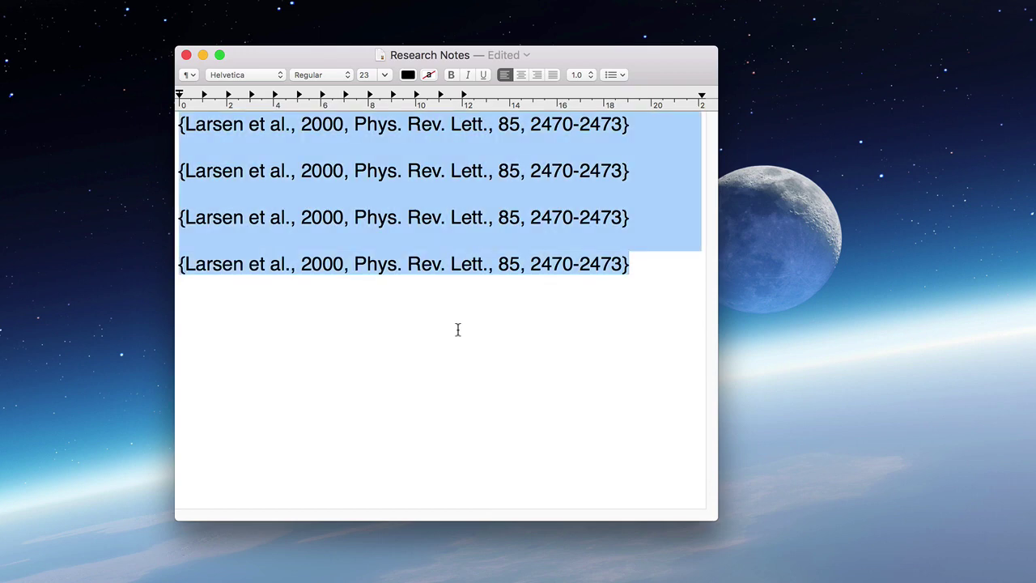
key(BackSpace)
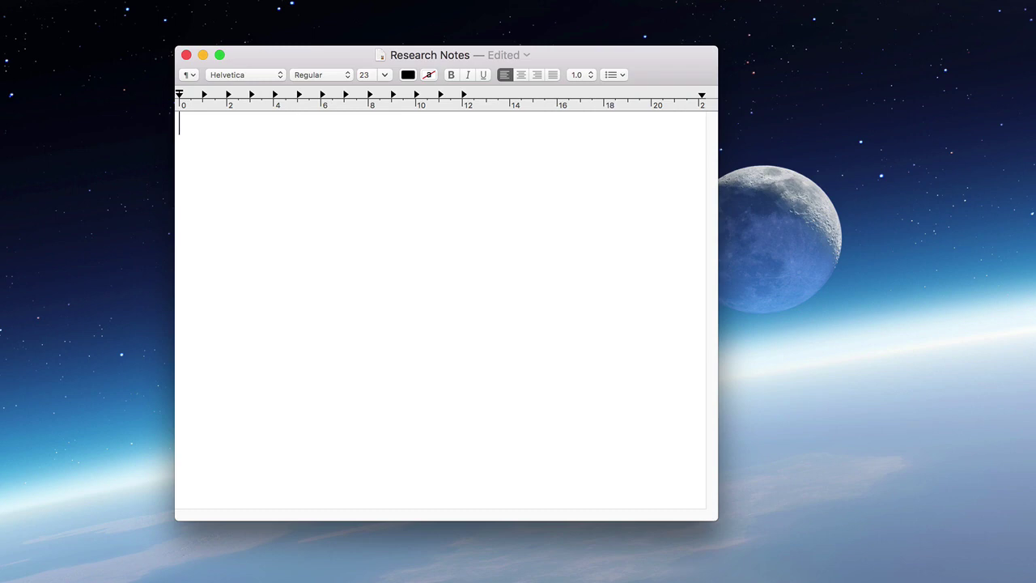
key(ctrl)
key(ctrl)
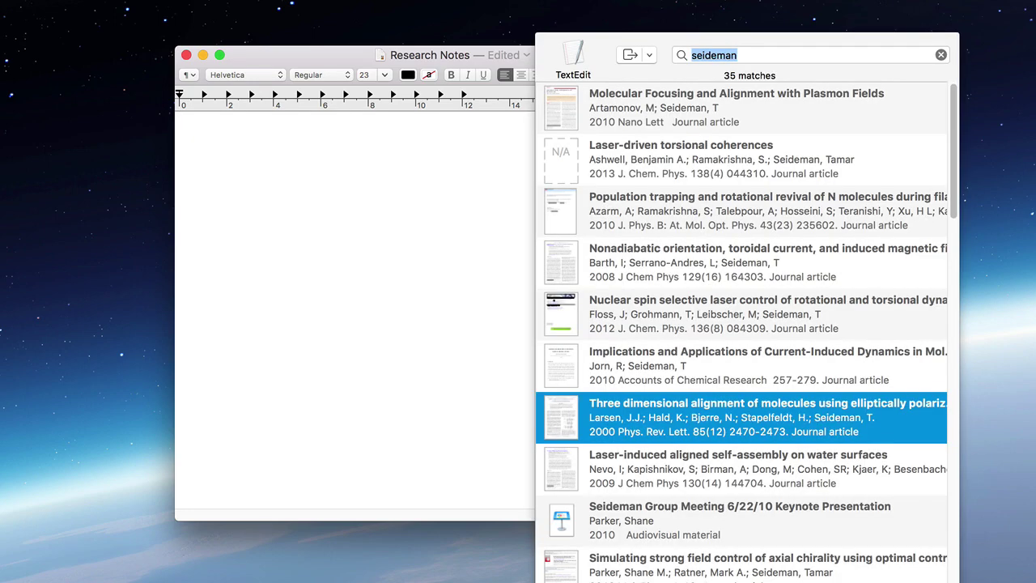
click(650, 57)
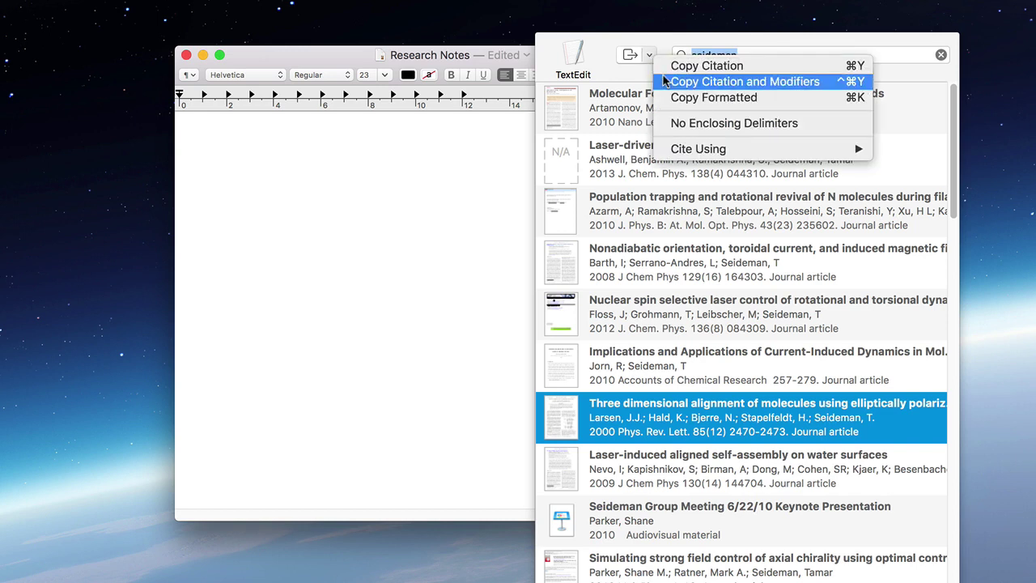
key(ctrl+super+y)
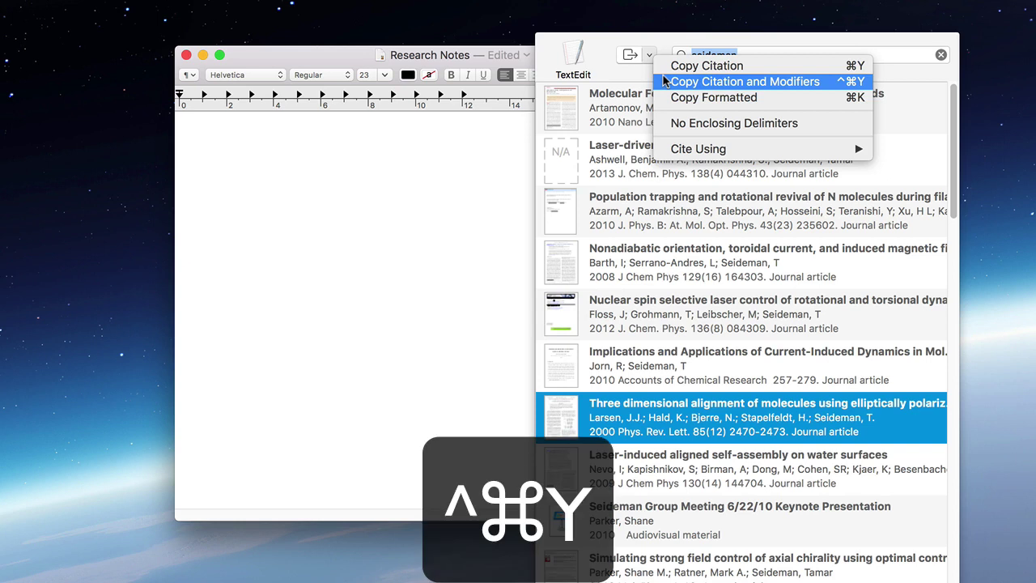
click(662, 81)
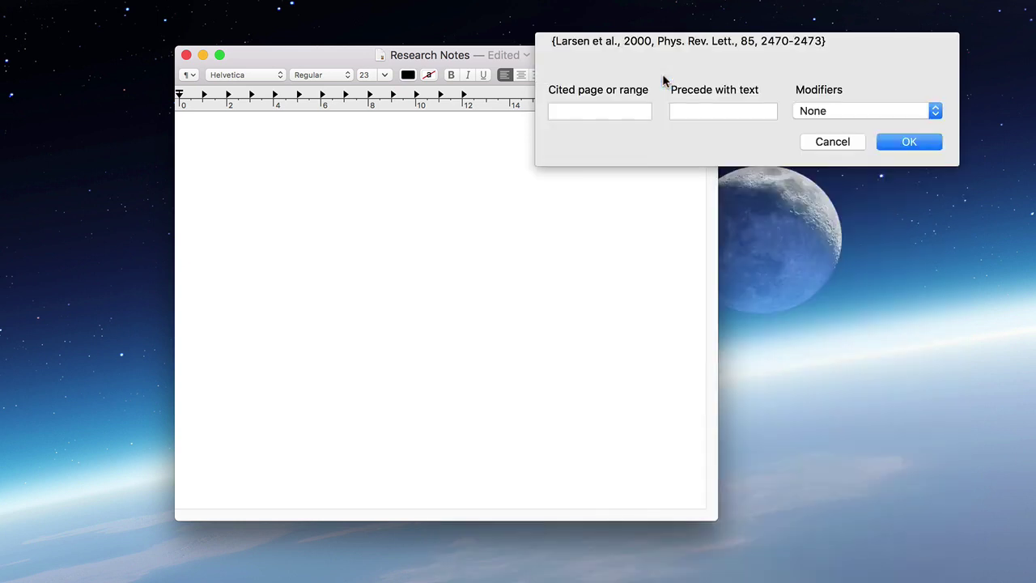
- Insert the citation with cited page range 5-8, preceding text "Also See:" and the modifier Author in front
text(5-8)
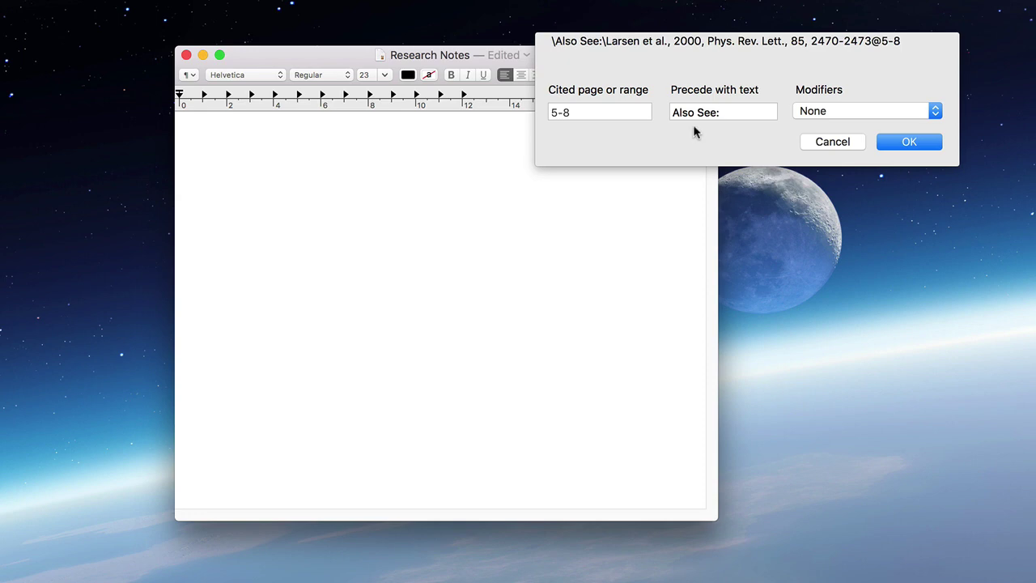
click(816, 111)
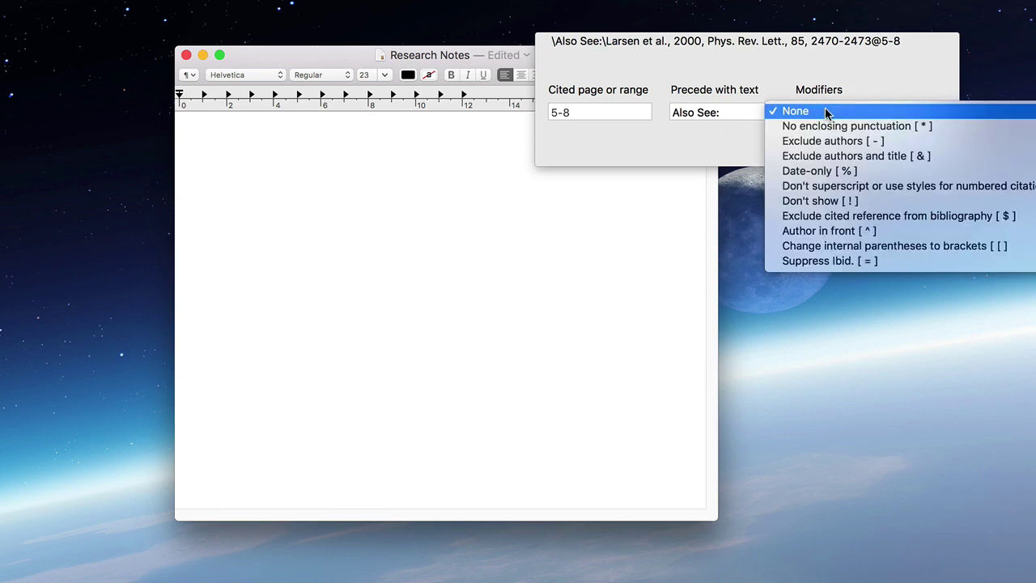
click(821, 231)
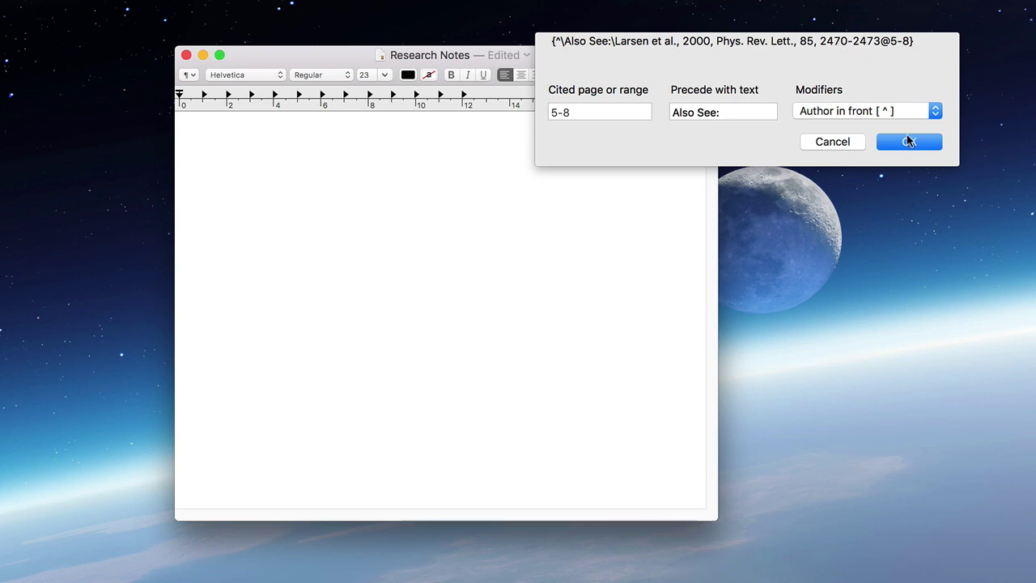
click(908, 142)
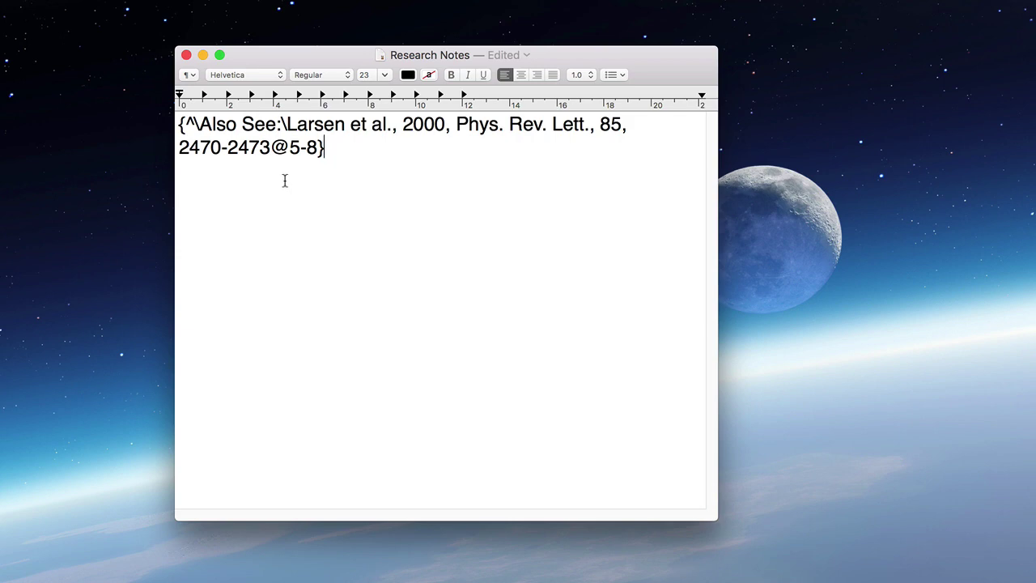
- Replace the citation in Research Notes with a formatted bibliography reference for "Three dimensional alignment of molecules" from Floating Citations
key(ctrl)
key(ctrl)
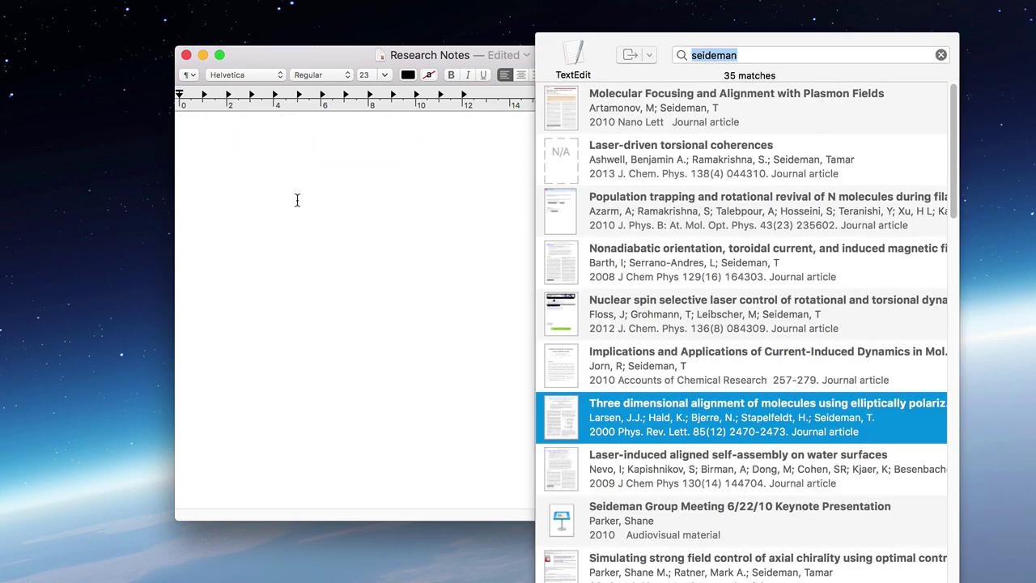
click(650, 54)
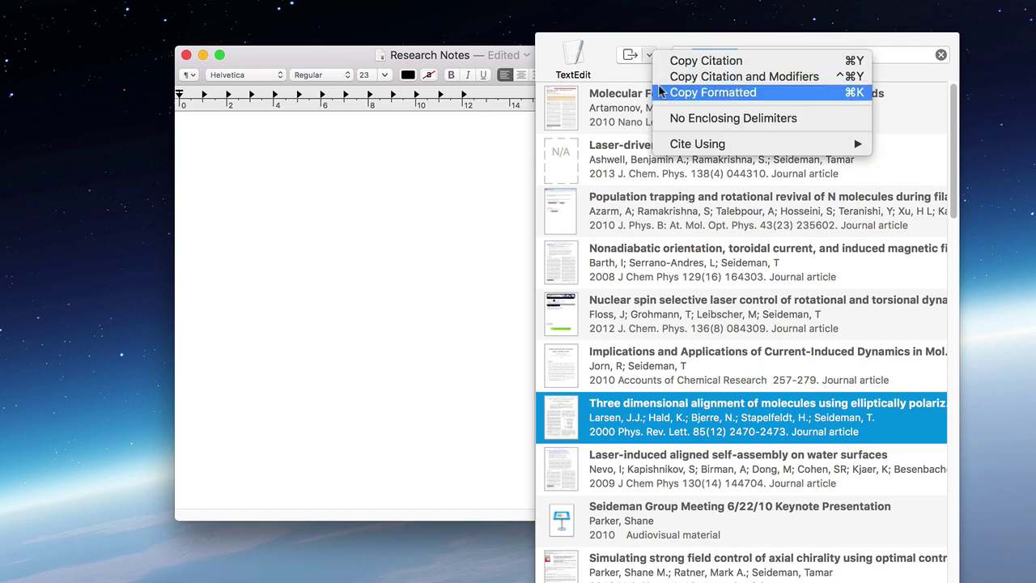
key(super+k)
click(657, 418)
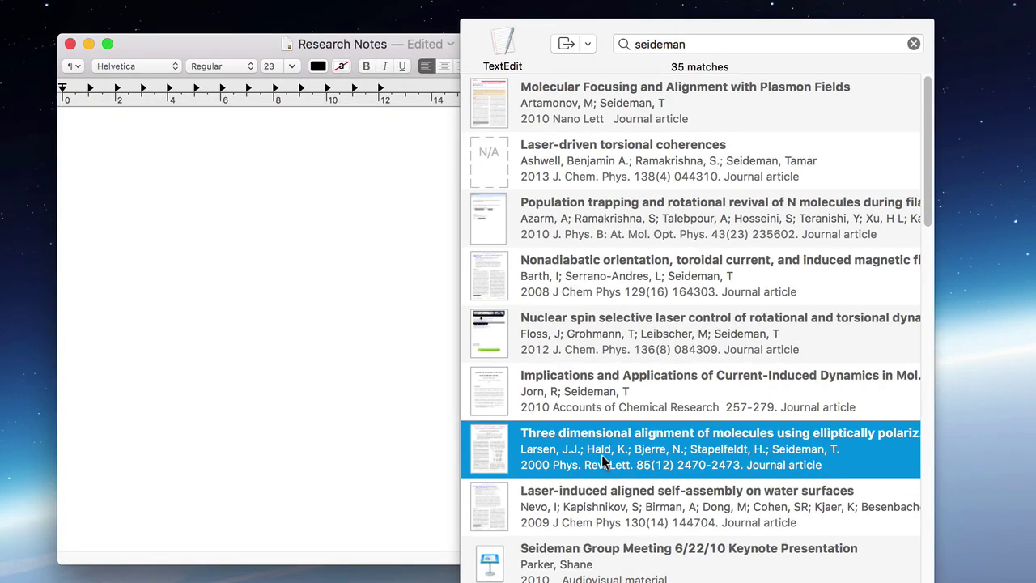
drag(601, 455, 202, 219)
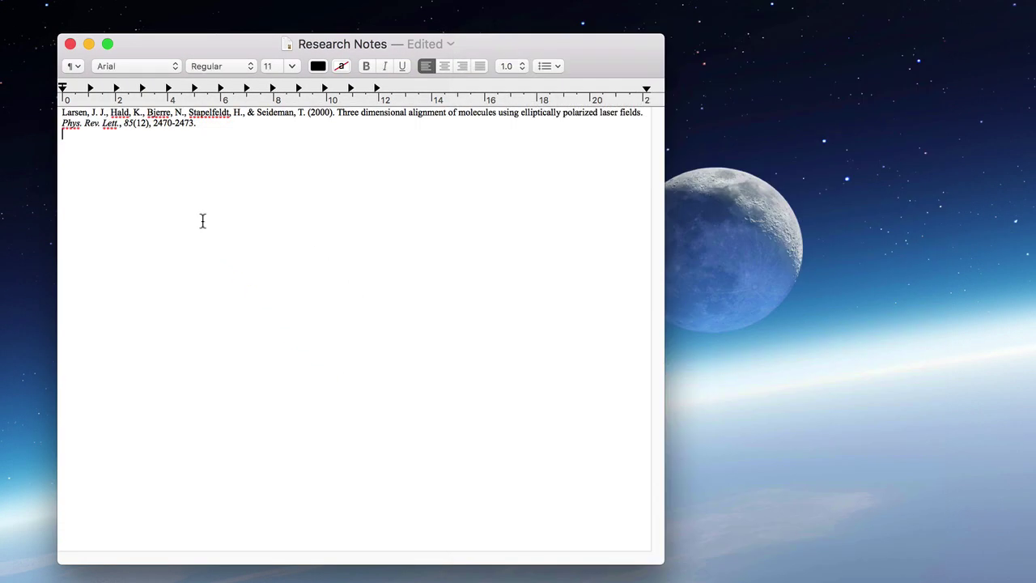
- Enlarge all the text in Research Notes to 22 pt and deselect it
key(super+a)
key(super+plus)
key(super+plus)
key(super+plus)
key(super+plus)
key(super+plus)
key(super+plus)
key(super+plus)
key(super+plus)
key(super+plus)
key(super+plus)
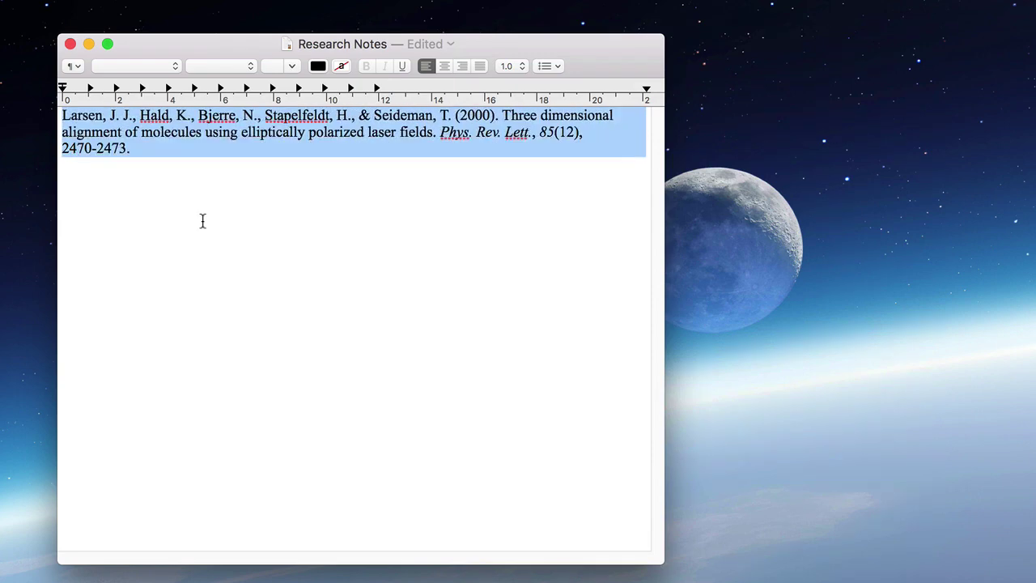
click(202, 221)
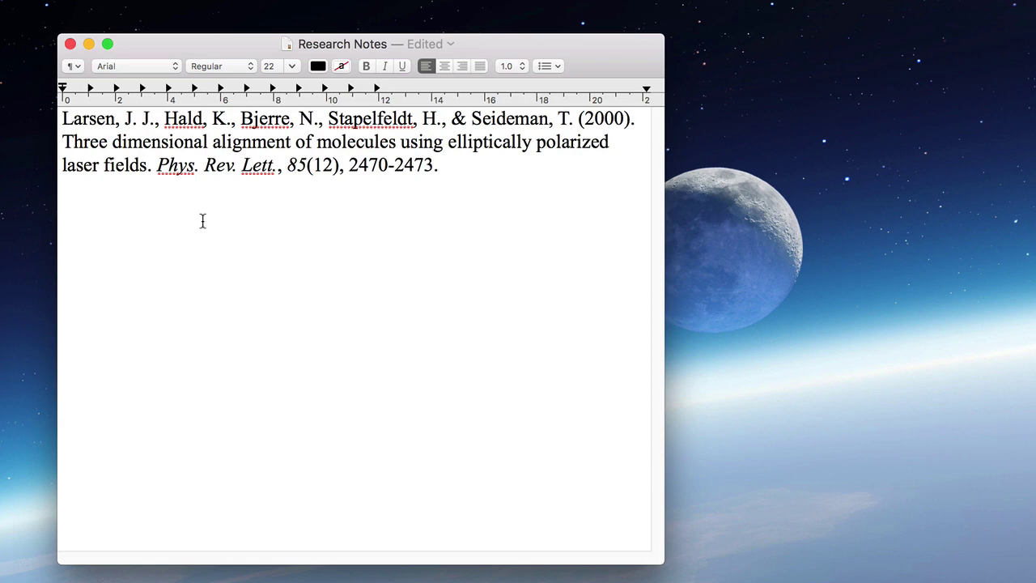
- Add formatted references for the water-surface self-assembly, population trapping and nonadiabatic orientation articles, in that order, below the first reference in Research Notes
key(ctrl)
key(ctrl)
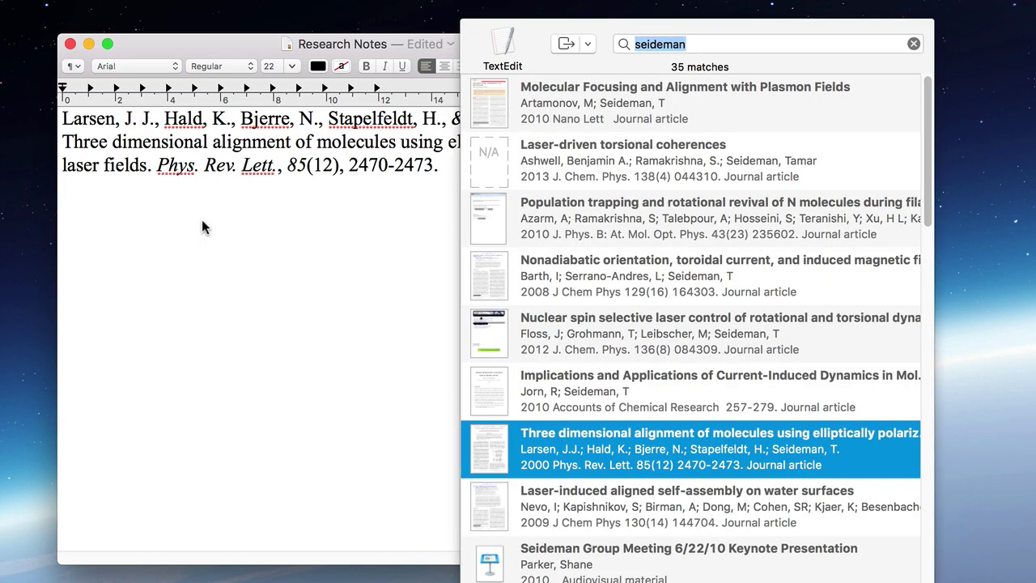
click(574, 470)
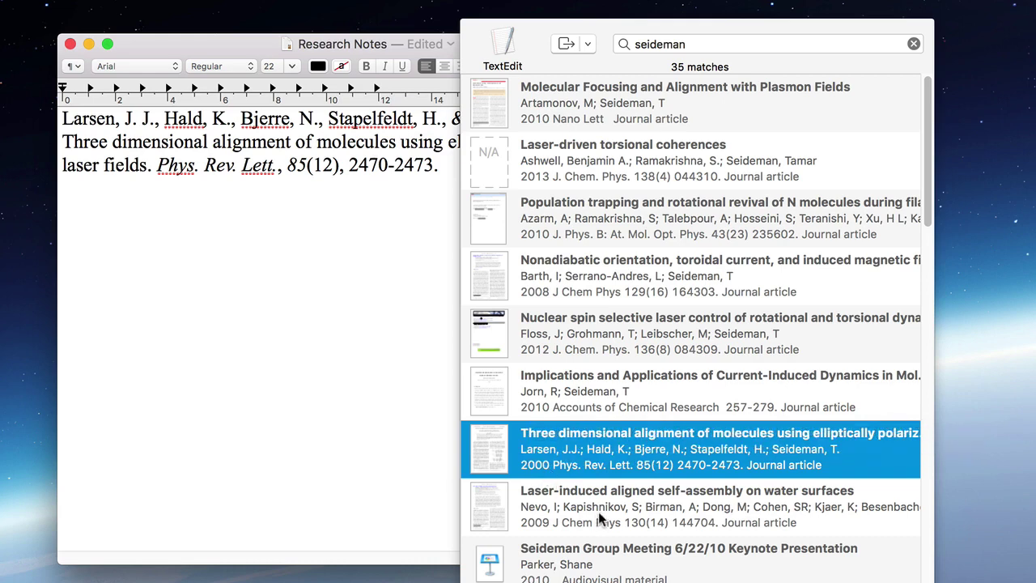
drag(599, 511, 189, 407)
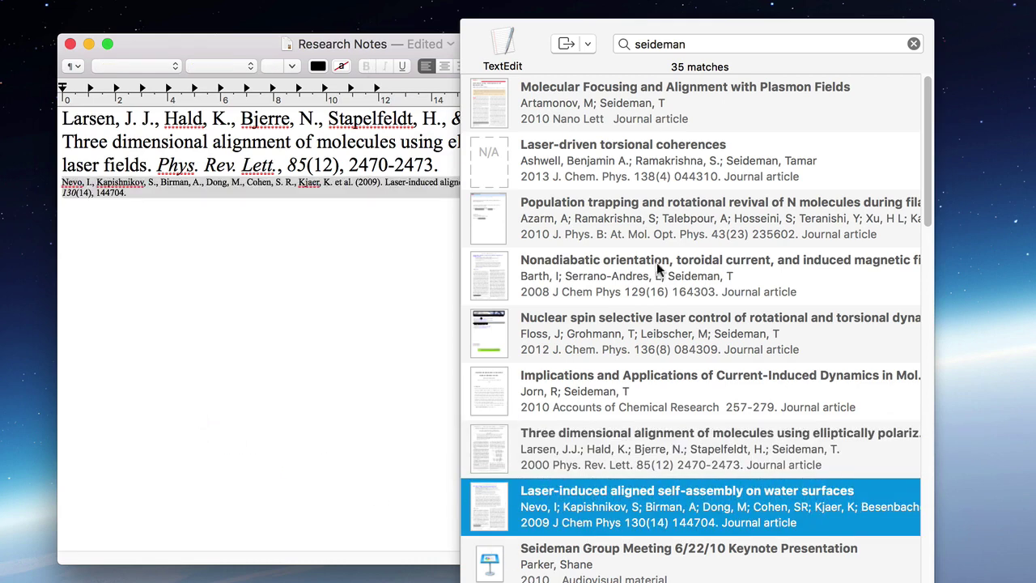
drag(670, 220, 319, 324)
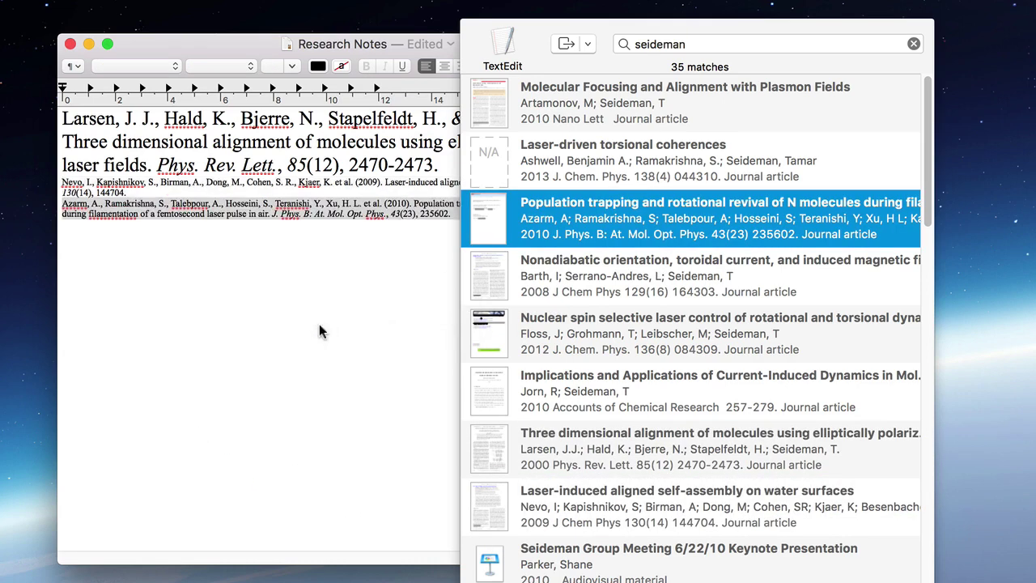
drag(640, 276, 302, 364)
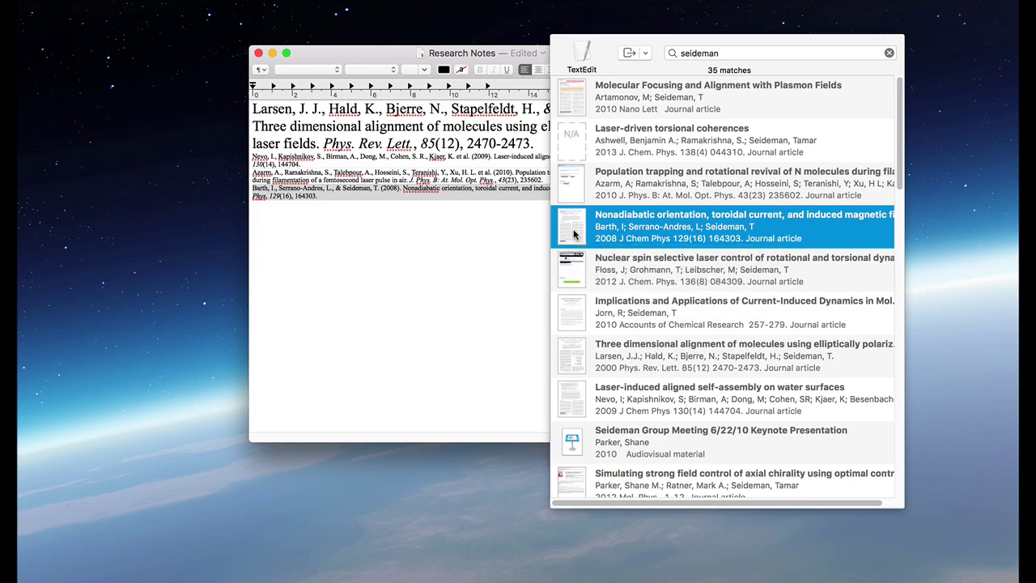
double_click(573, 234)
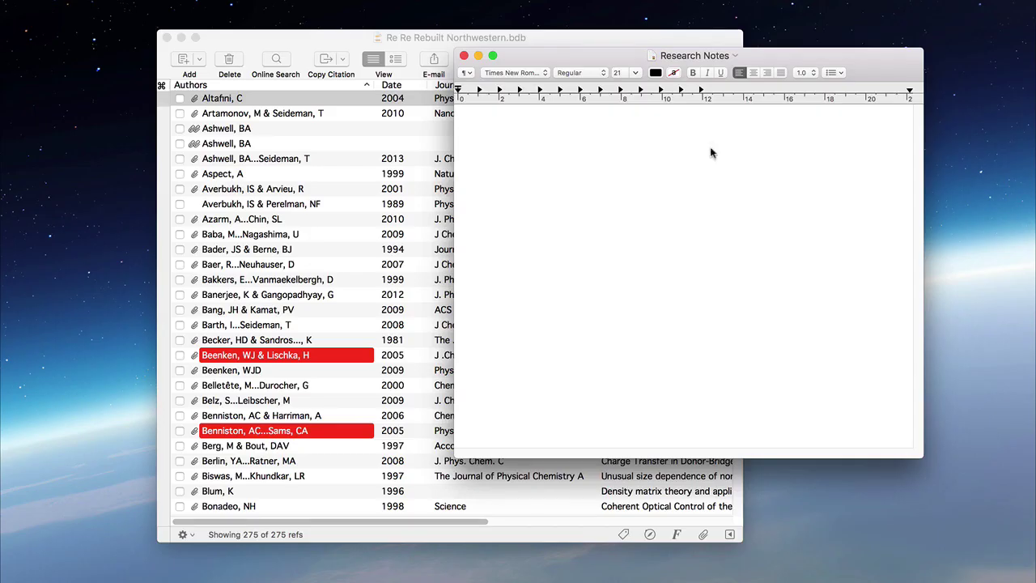
- Open Floating Citations over Research Notes and reveal the "Dissipative dynamics of laser induced nonadiabatic molecular" alignment article in the Bookends library
key(ctrl+alt+super+b)
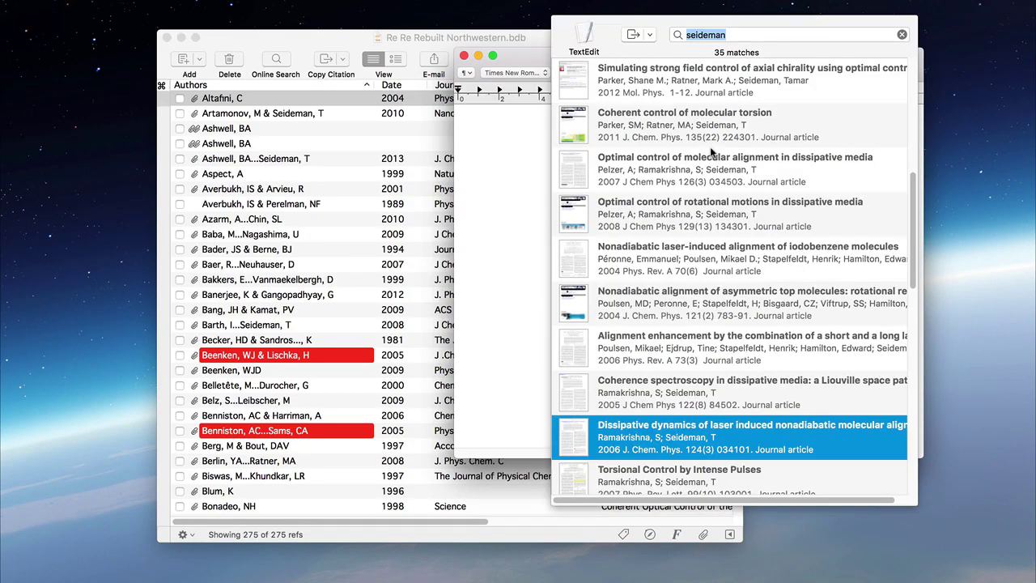
double_click(701, 438)
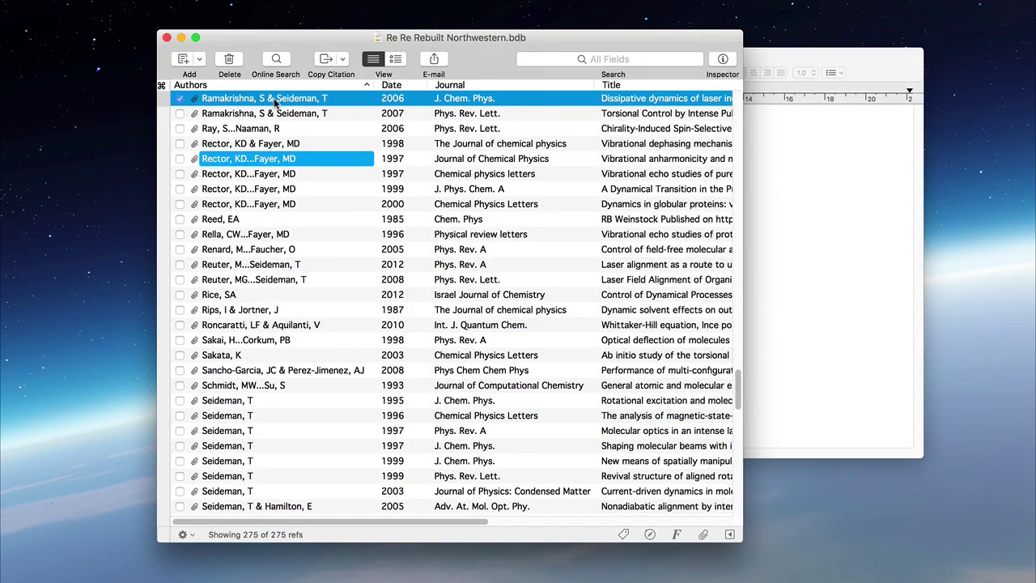
- Return to Research Notes, reopen Floating Citations and show the contextual commands for the Dissipative dynamics article, including Open Attachments With
click(784, 166)
key(ctrl+super+y)
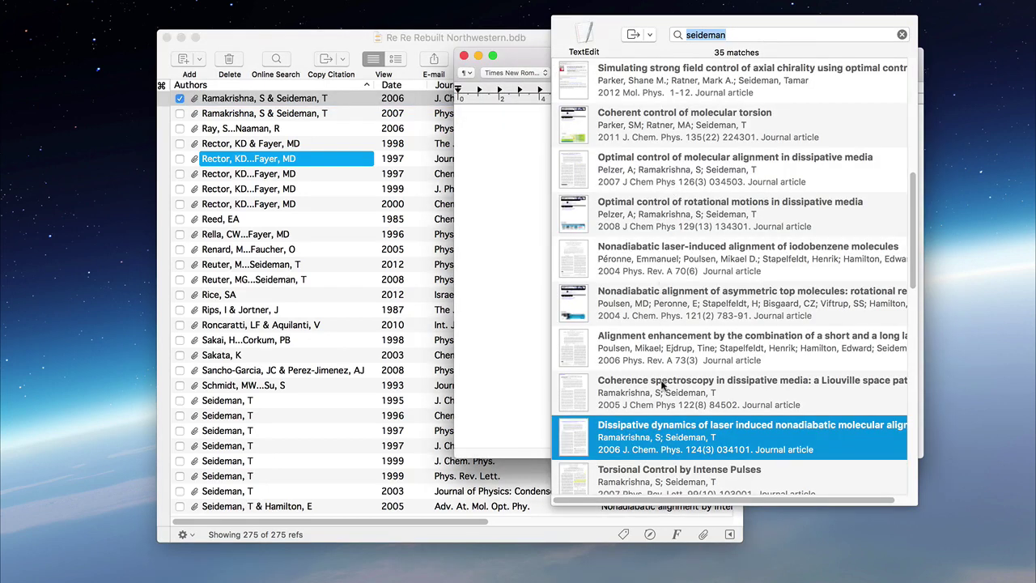
right_click(662, 429)
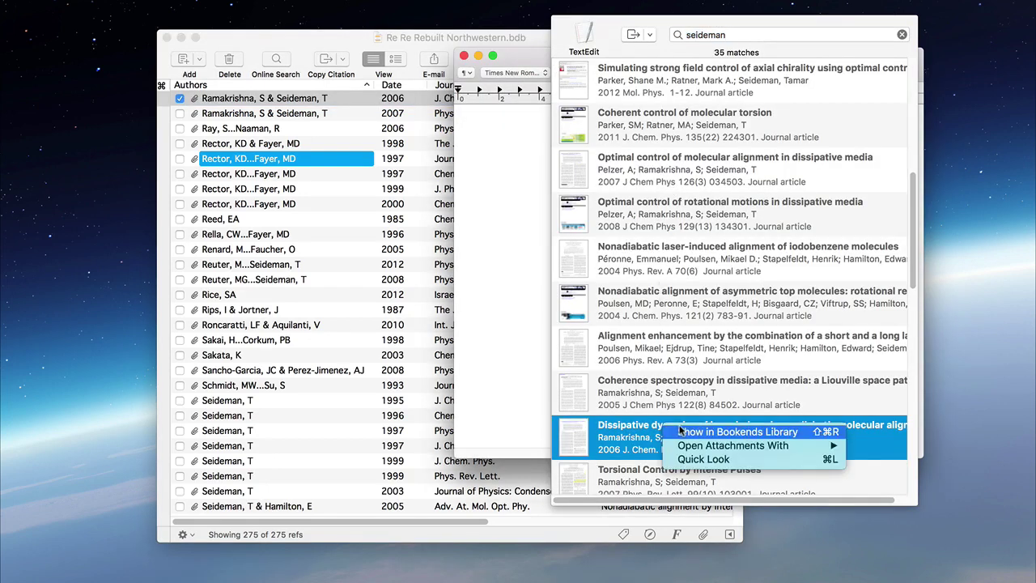
mouse_move(688, 445)
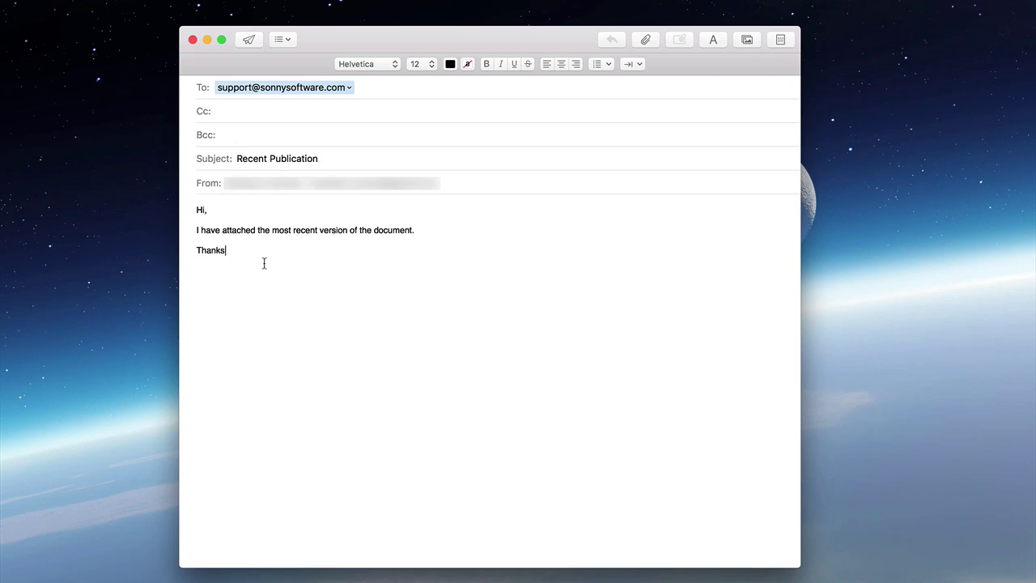
- Attach the PDF of "Optimal control of molecular alignment in dissipative media" from Floating Citations to the Recent Publication email above "Thanks", and send it
key(super+y)
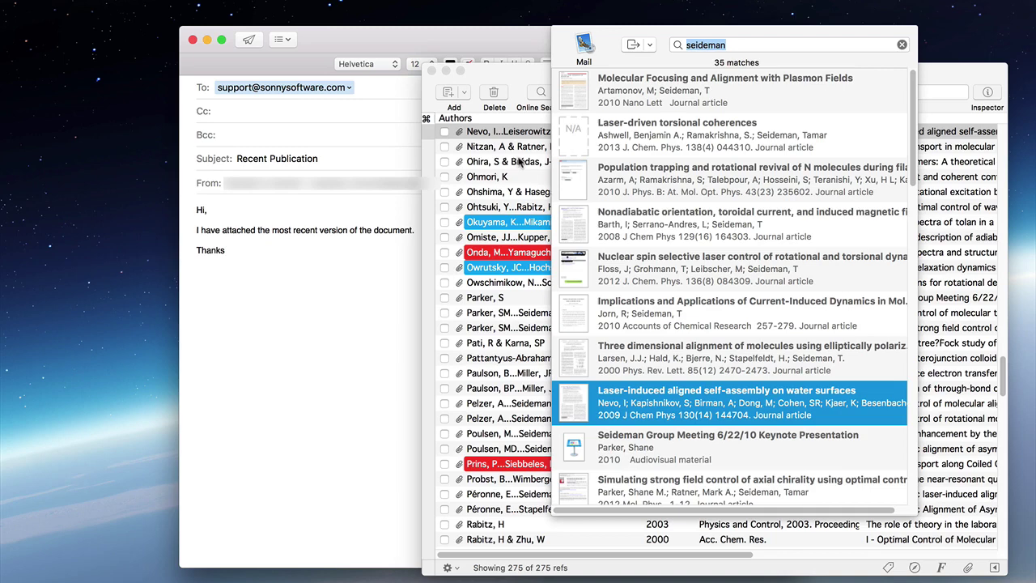
scroll(604, 343, down, 4)
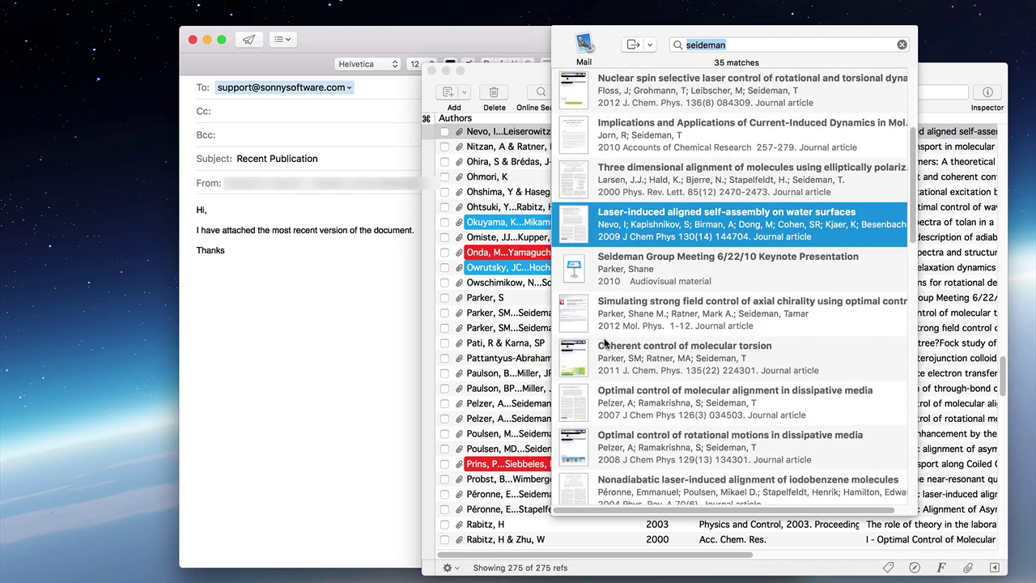
click(578, 409)
drag(578, 409, 316, 366)
click(316, 366)
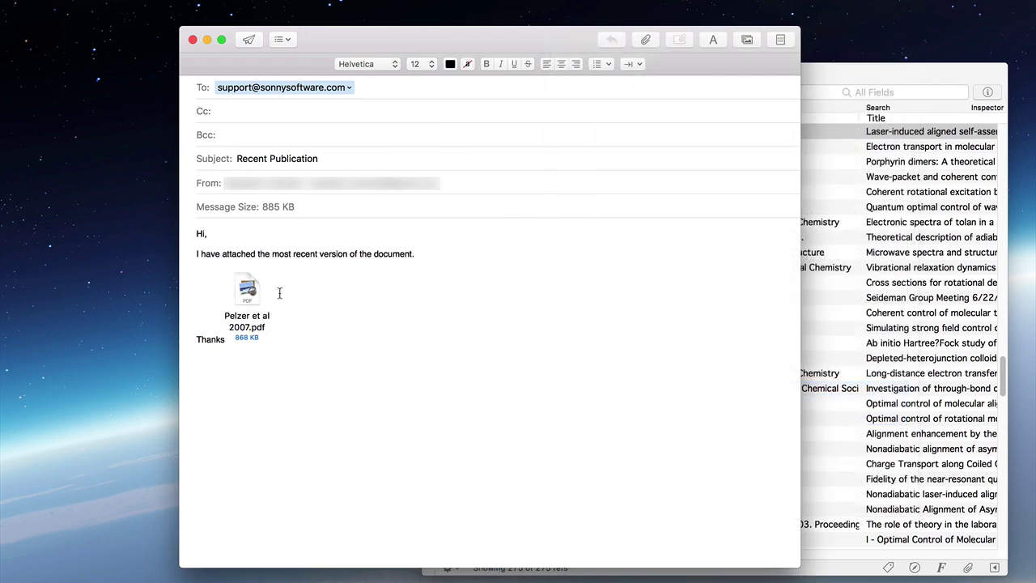
click(251, 41)
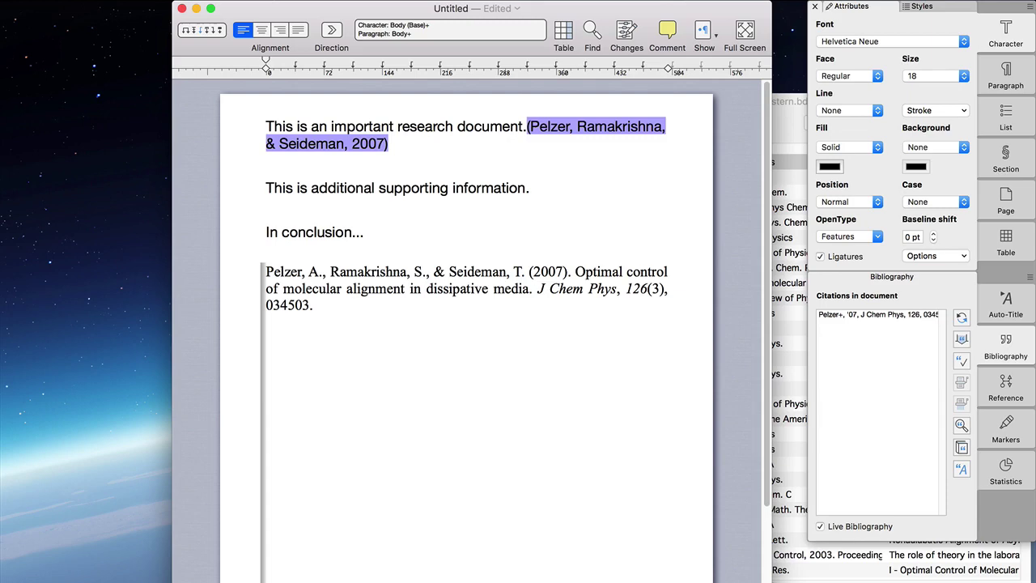
- In Mellel, insert the citation for "Three dimensional alignment of molecules" from Floating Citations after "This is additional supporting information."
key(ctrl+super+y)
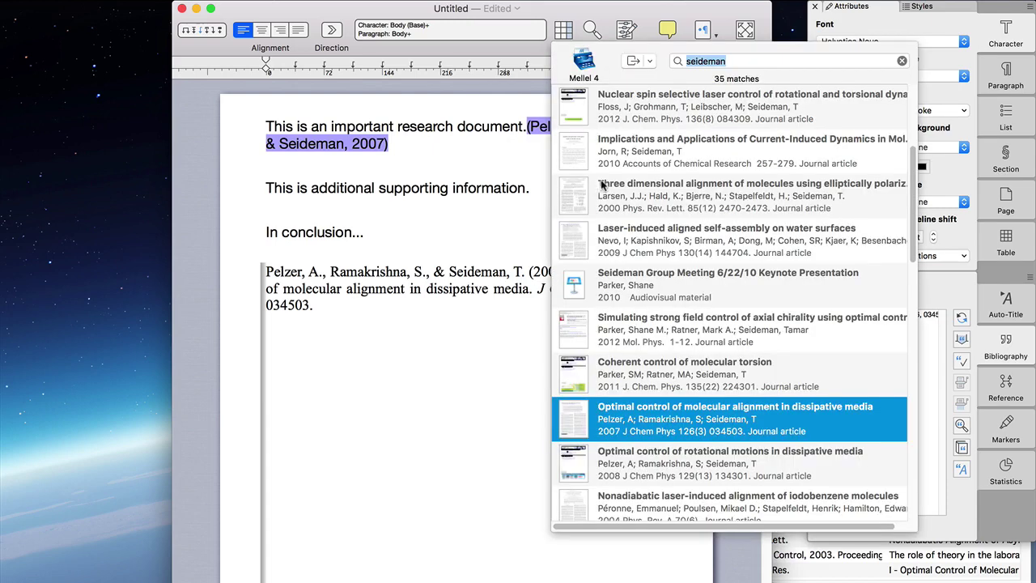
double_click(639, 197)
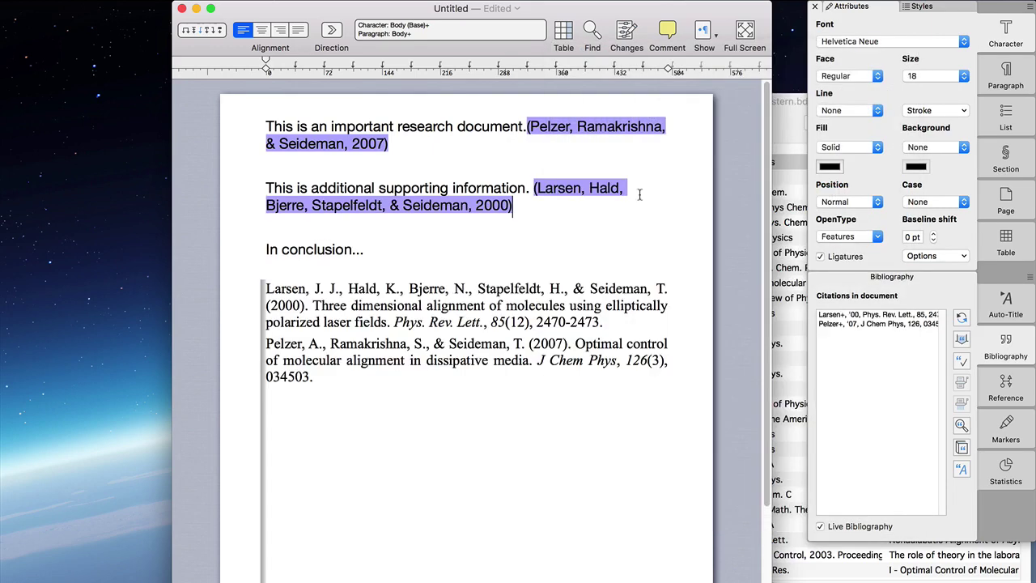
- Open Floating Citations again over the Mellel document
key(ctrl+super+y)
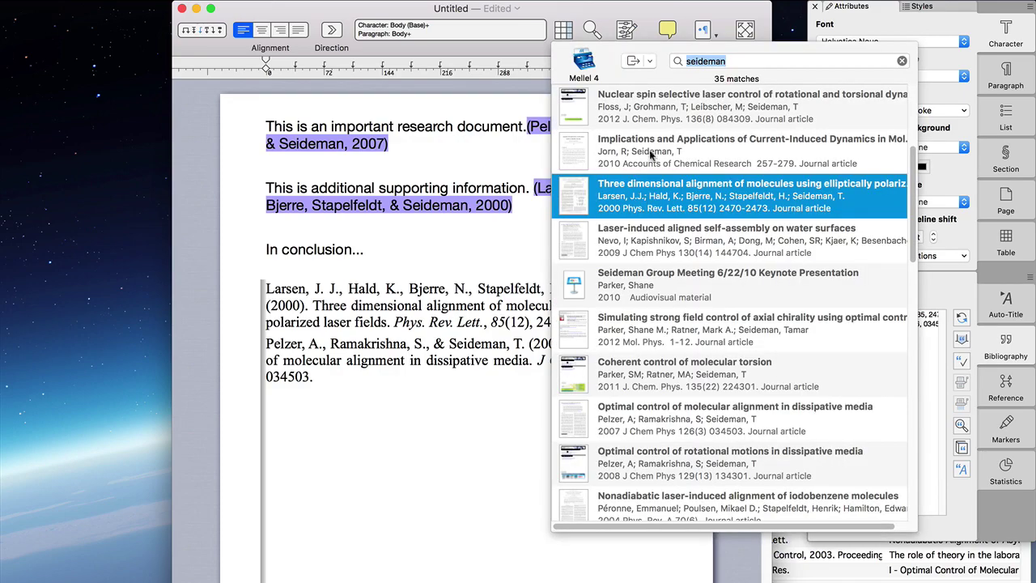